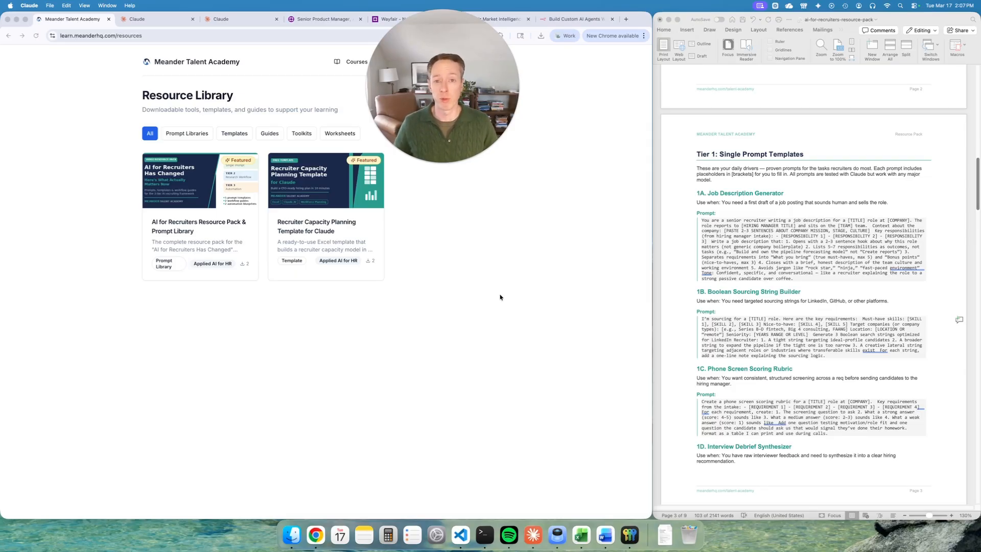
# Open the AI for Recruiters Resource Pack & Prompt Library page from the resource library
pyautogui.scroll(10, 806, 396)
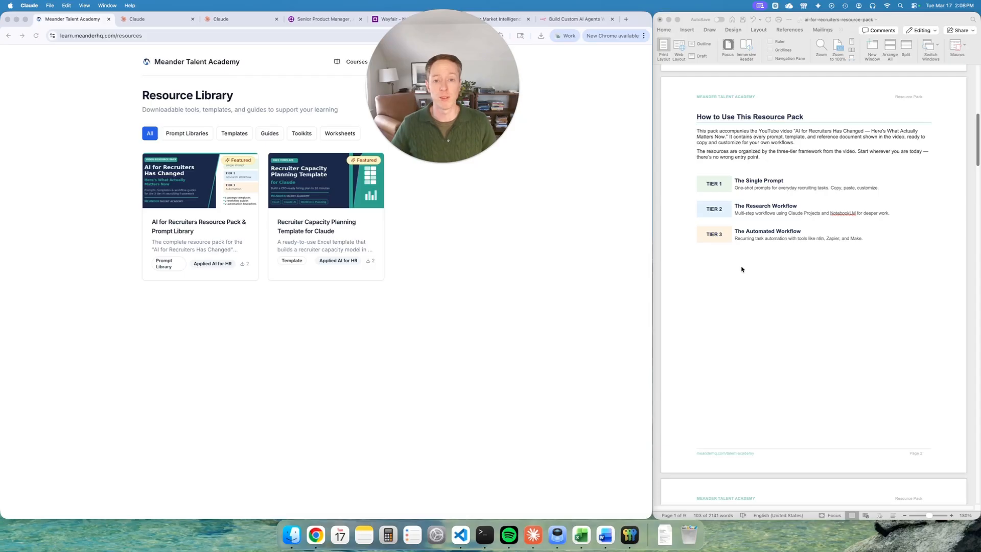
pyautogui.moveTo(456, 83); pyautogui.dragTo(61, 77)
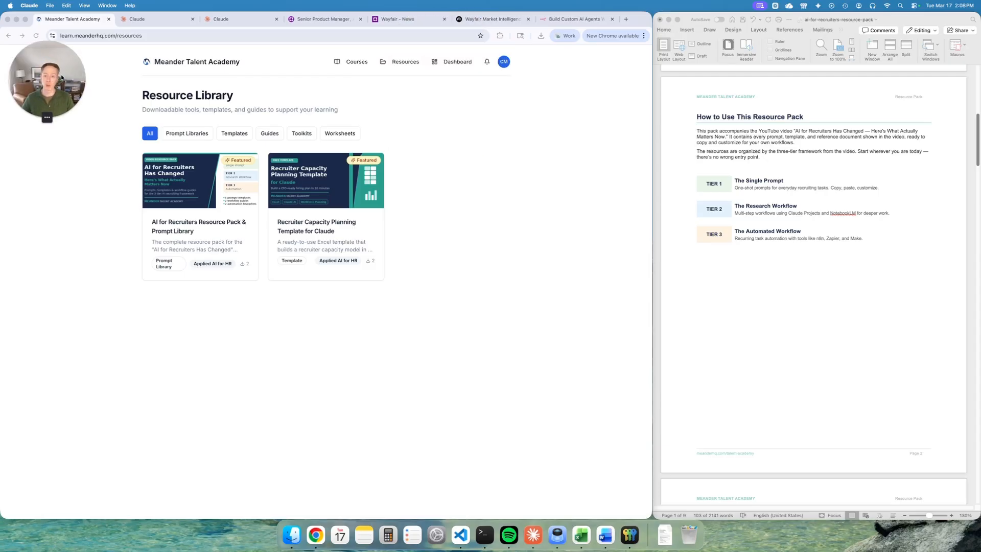
pyautogui.moveTo(55, 43); pyautogui.dragTo(58, 58)
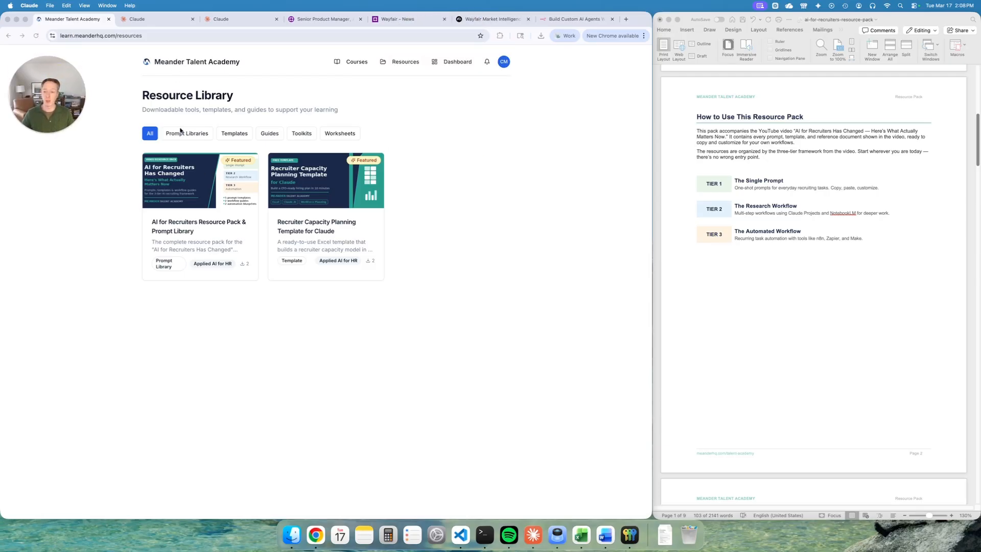
pyautogui.click(202, 181)
pyautogui.click(206, 195)
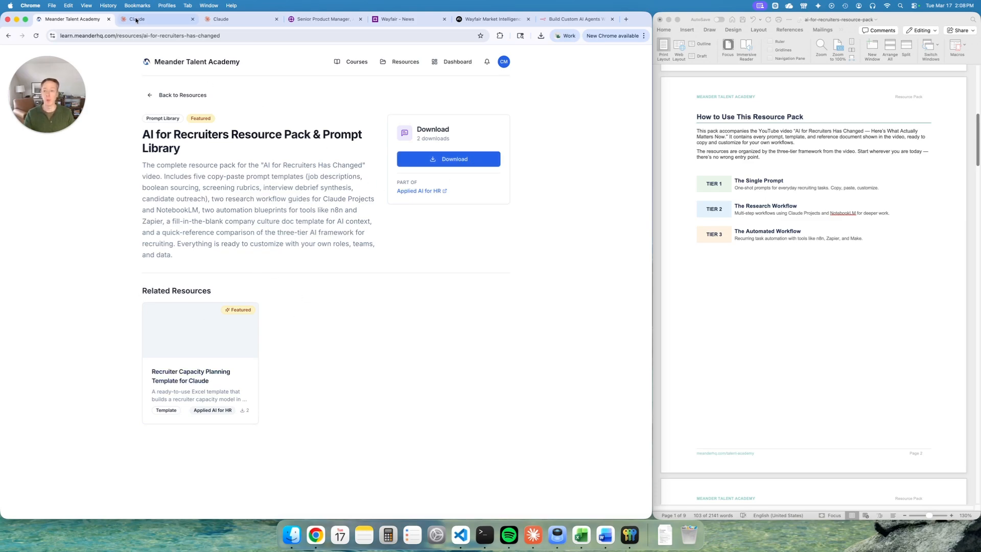
# Review the Tier 1 Single Prompt Templates in the resource pack document, including the 1B Boolean Sourcing String Builder
pyautogui.scroll(-5, 829, 292)
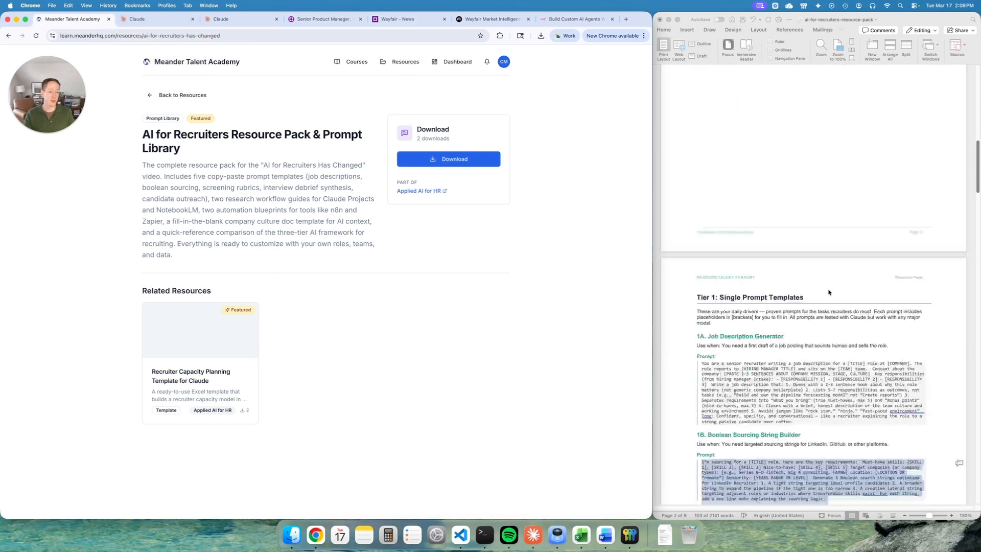
pyautogui.scroll(-5, 829, 292)
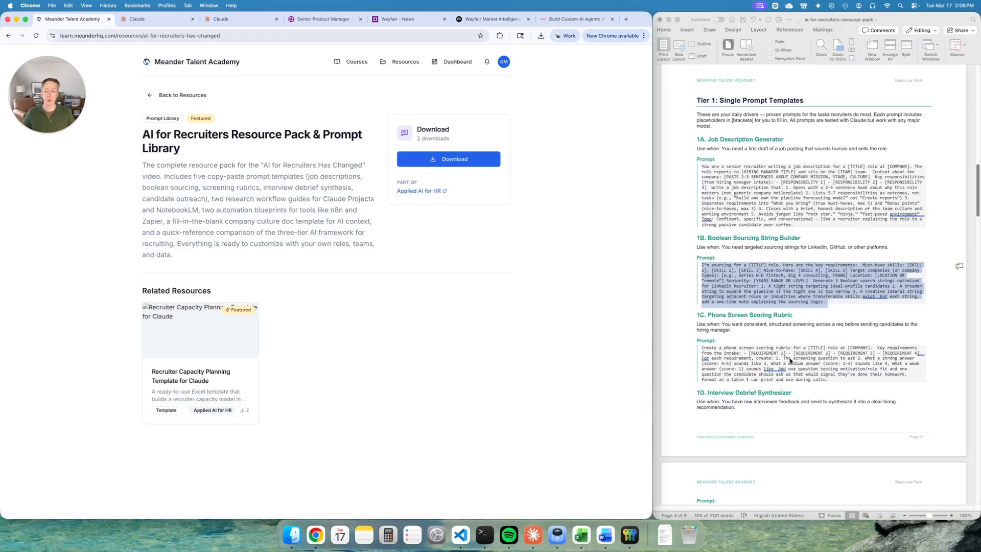
pyautogui.scroll(-1, 802, 344)
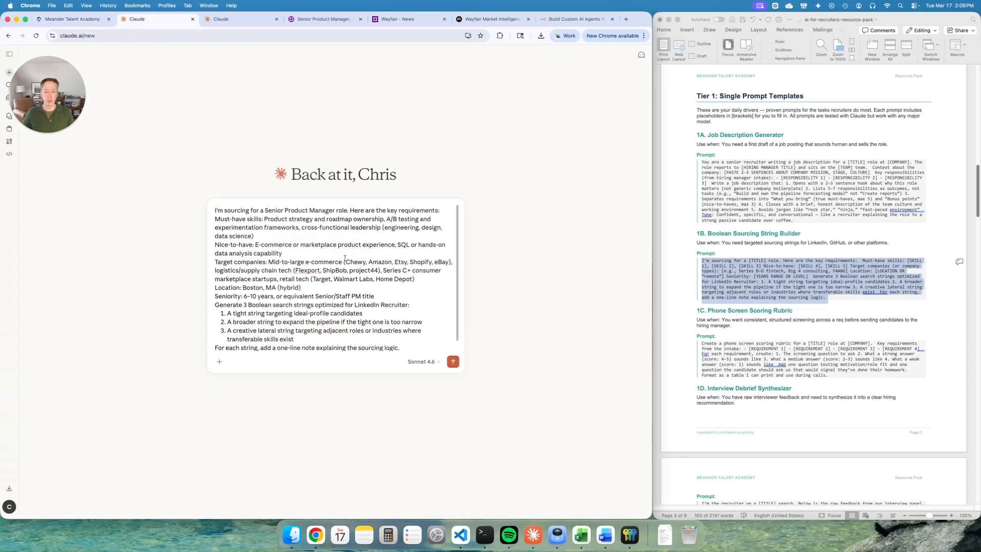
# Check and send Claude the drafted Senior Product Manager sourcing prompt for three LinkedIn Recruiter Boolean strings, and read through the reply
pyautogui.scroll(-1, 345, 258)
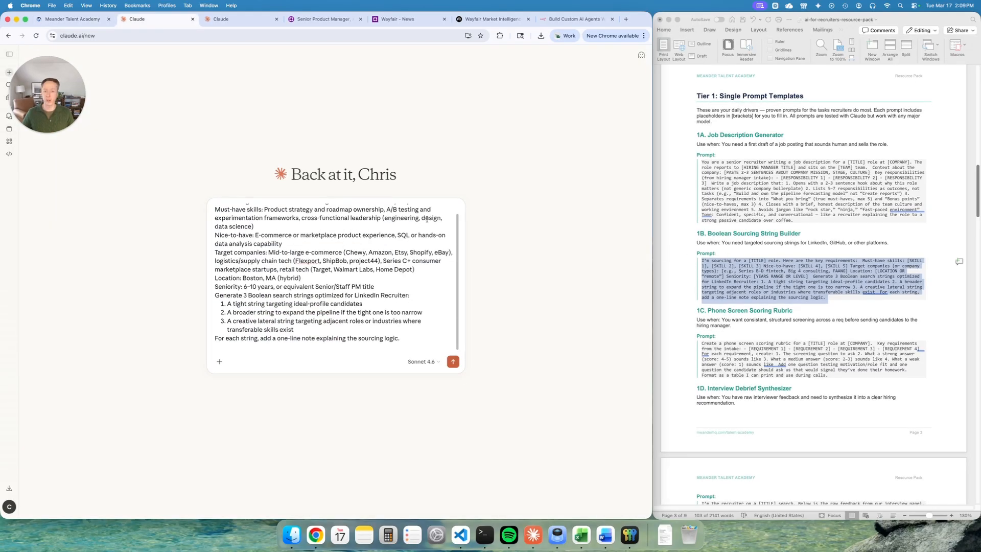
pyautogui.scroll(1, 428, 220)
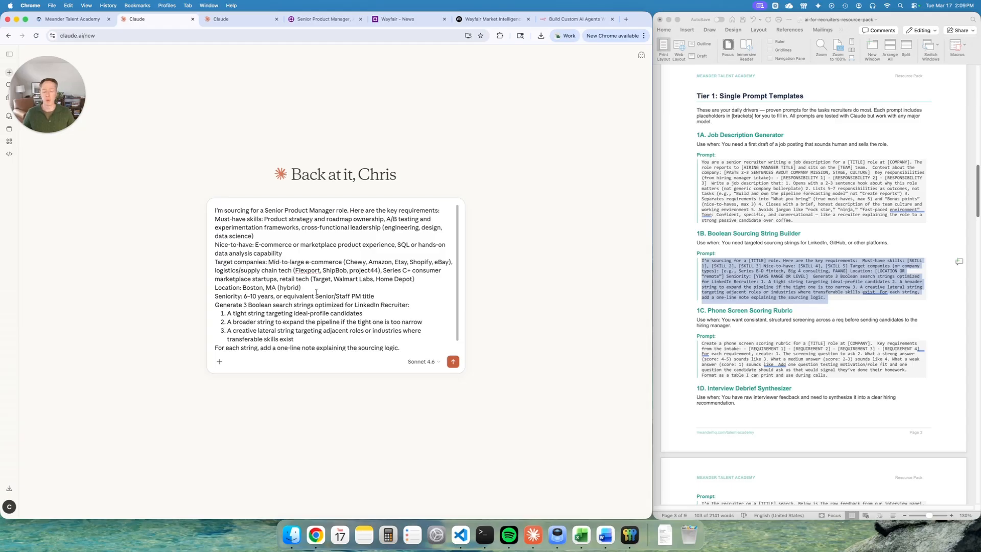
pyautogui.scroll(-1, 317, 266)
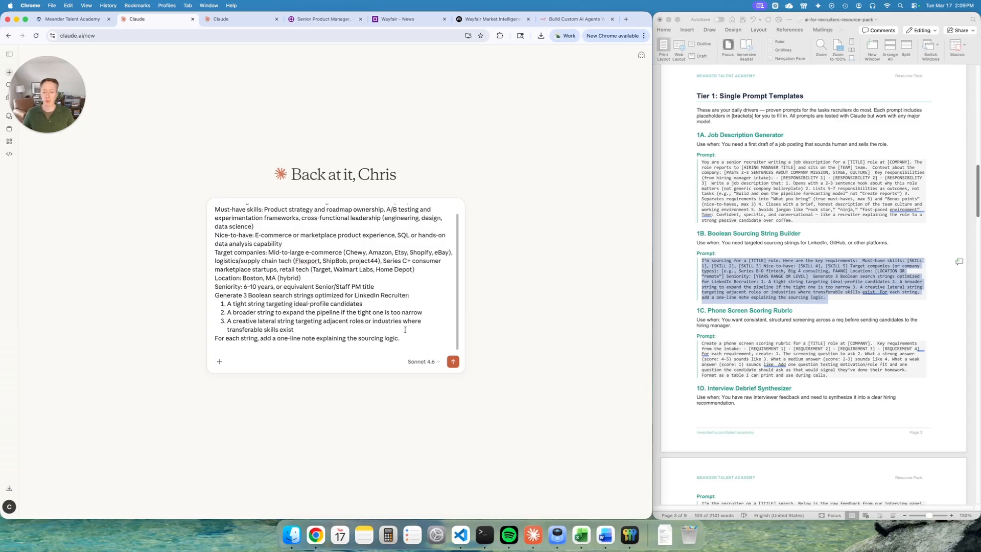
pyautogui.click(452, 362)
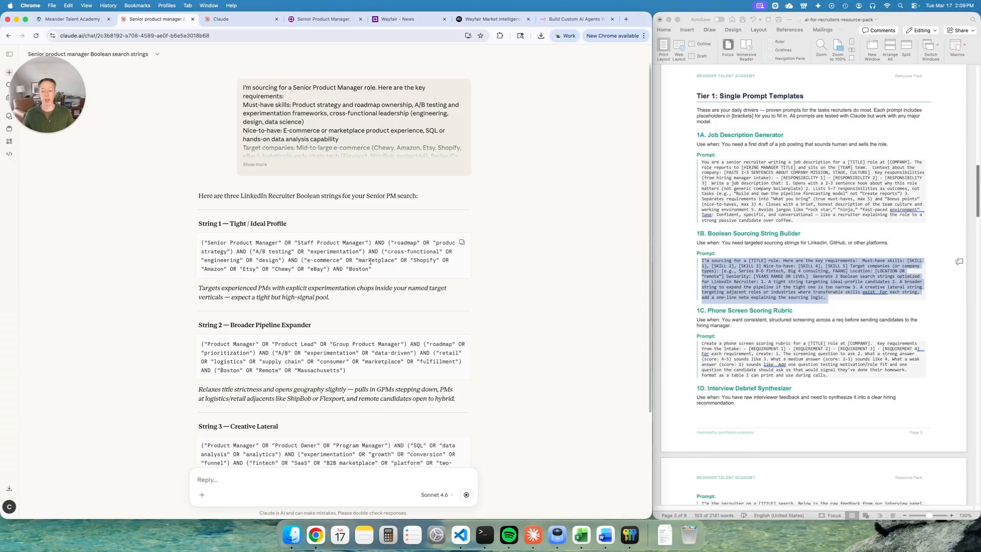
pyautogui.scroll(-5, 491, 258)
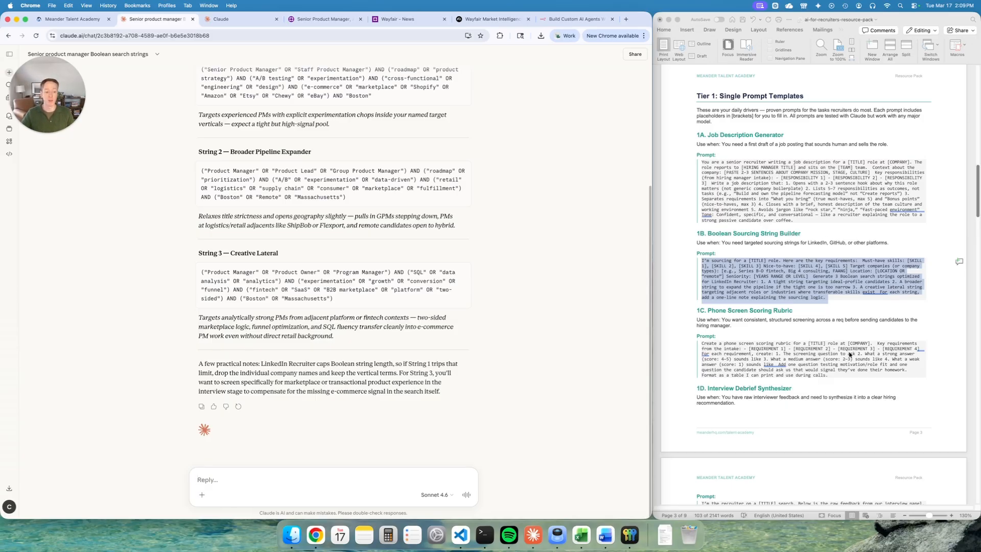
# Go to the Tier 2 Research Workflow Templates in the resource pack and open the Senior Product Manager - Wayfair project in Claude
pyautogui.scroll(-15, 849, 354)
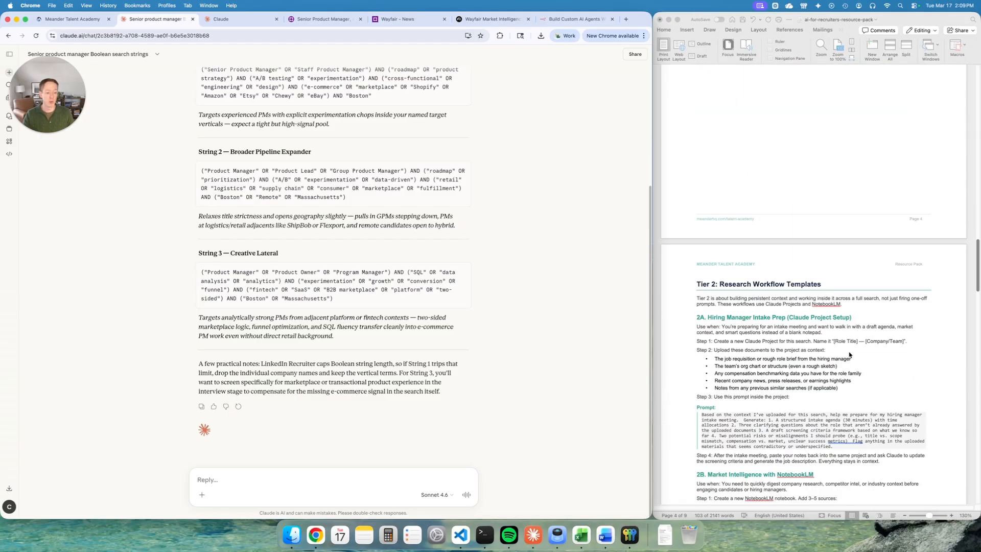
pyautogui.scroll(-6, 849, 353)
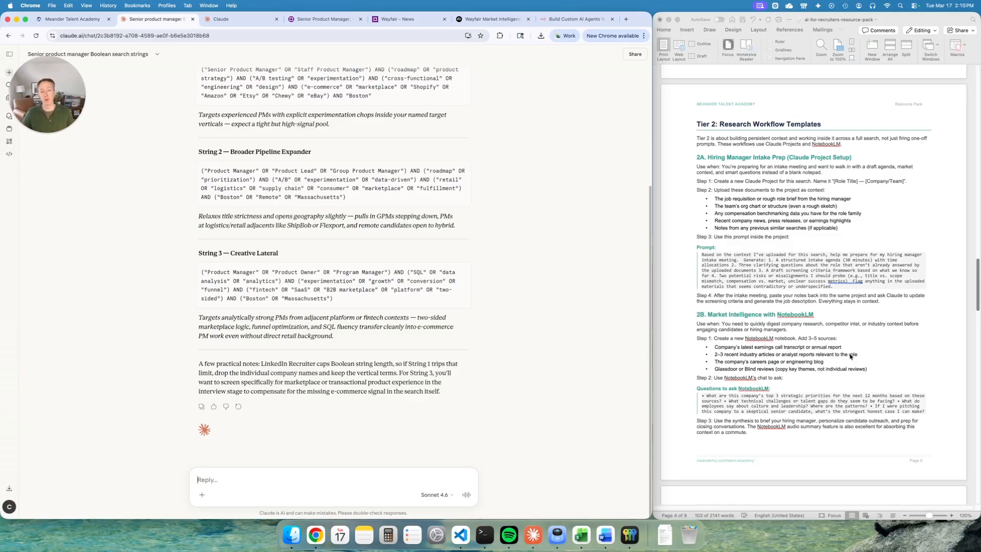
pyautogui.click(228, 19)
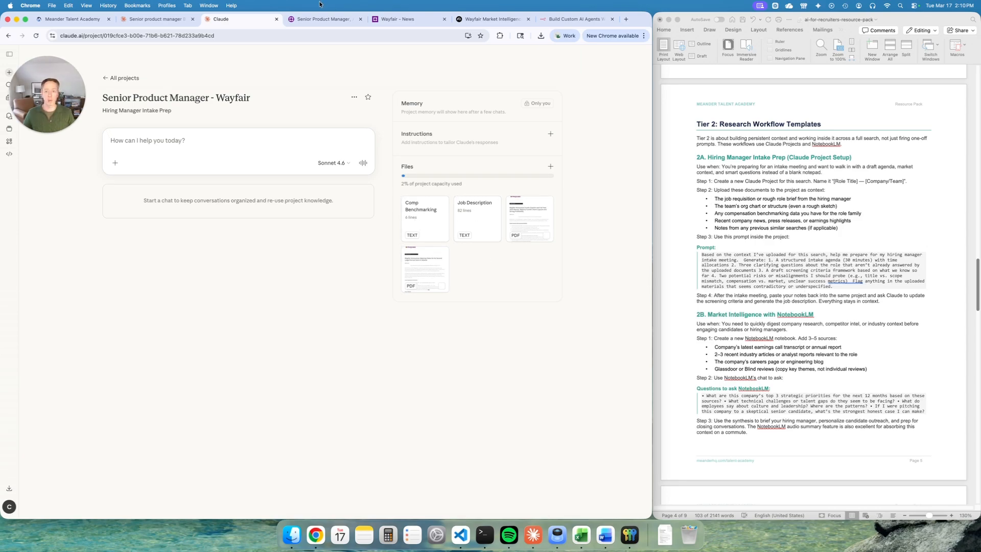
# Look at the Wayfair Senior Product Manager job posting and return to the Claude project that holds the uploaded files
pyautogui.click(322, 19)
pyautogui.click(235, 19)
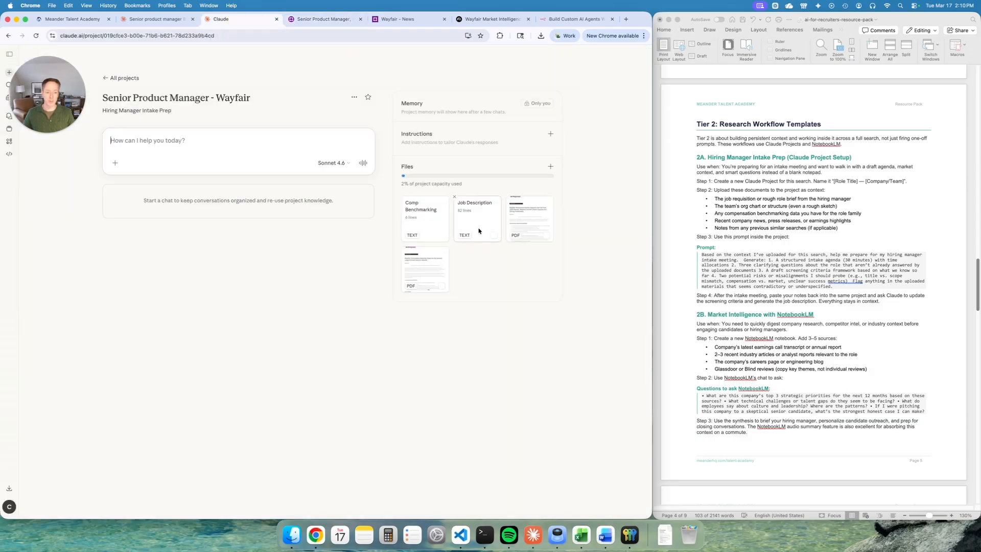
pyautogui.click(321, 19)
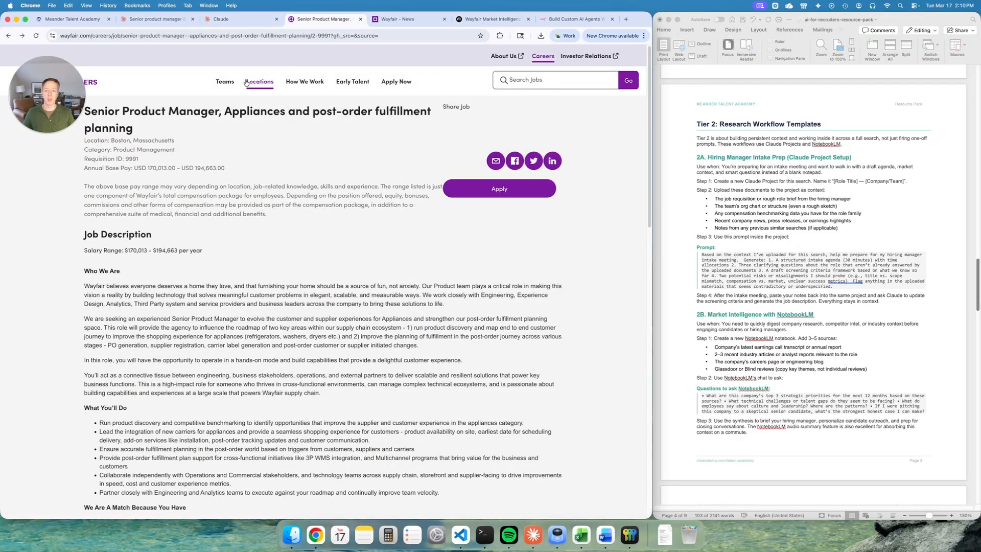
pyautogui.click(237, 19)
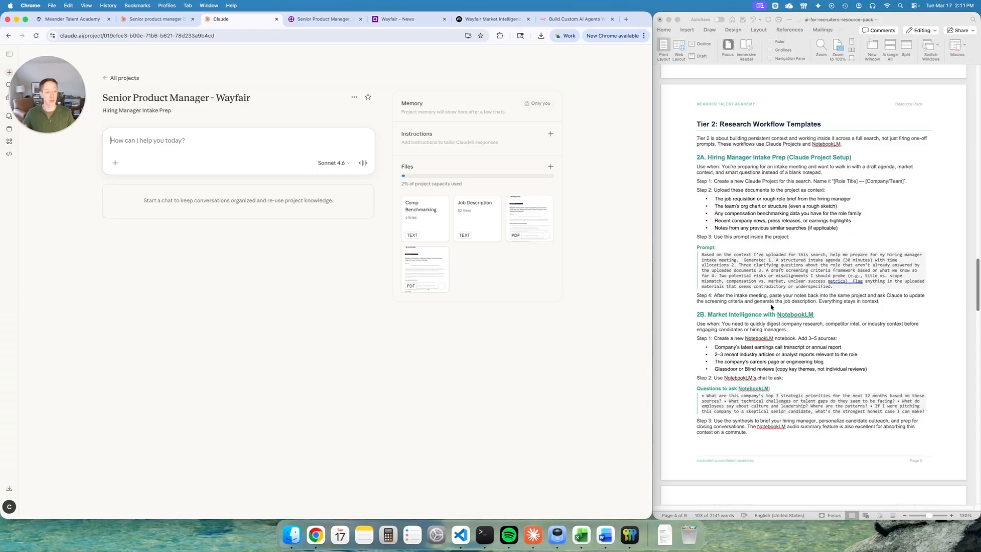
# Copy the 2A Hiring Manager Intake Prep prompt into the Wayfair Claude project, send it, and dismiss the notification offer
pyautogui.click(704, 256)
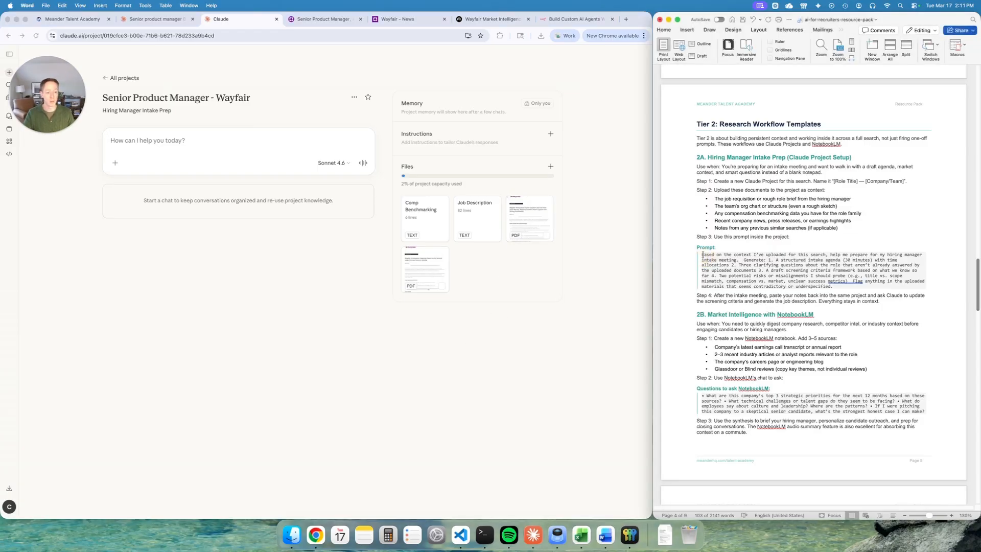
pyautogui.moveTo(704, 255); pyautogui.dragTo(863, 286)
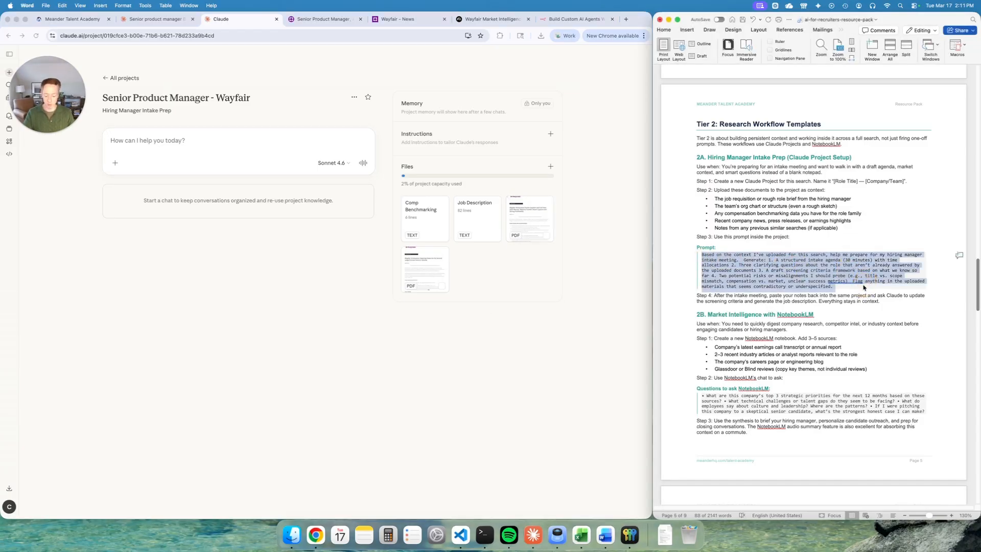
pyautogui.click(227, 166)
pyautogui.write("Based on the context I've uploaded for this search, help me prepare for my hiring manager intake meeting.  Generate: 1. A structured intake agenda (30 minutes) with time allocations 2. Three clarifying questions about the role that aren't already answered by the uploaded documents 3. A draft screening criteria framework based on what we know so far 4. Two potential risks or misalignments I should probe (e.g., title vs. scope mismatch, compensation vs. market, unclear success metrics)  Flag anything in the uploaded materials that seems contradictory or underspecified.")
pyautogui.press('Return')
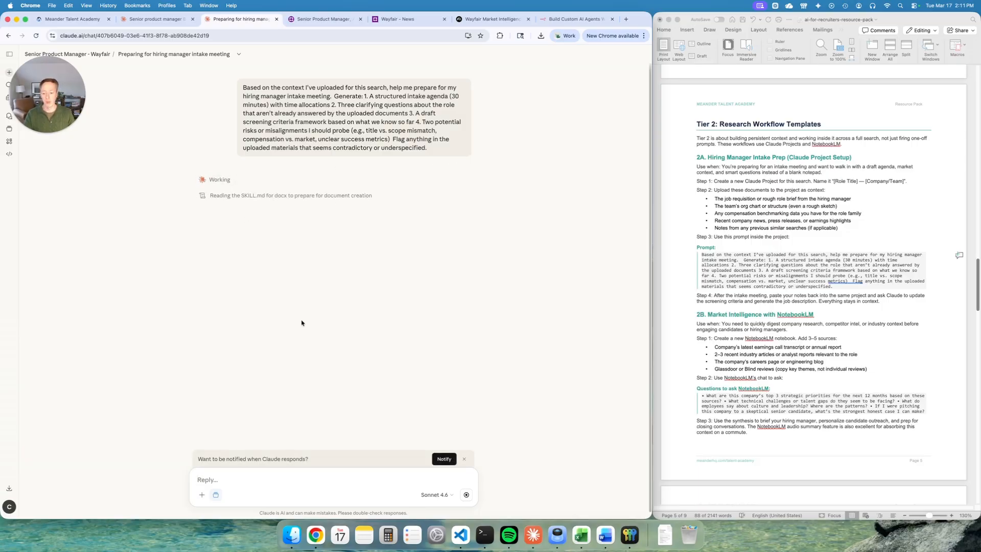
pyautogui.click(464, 459)
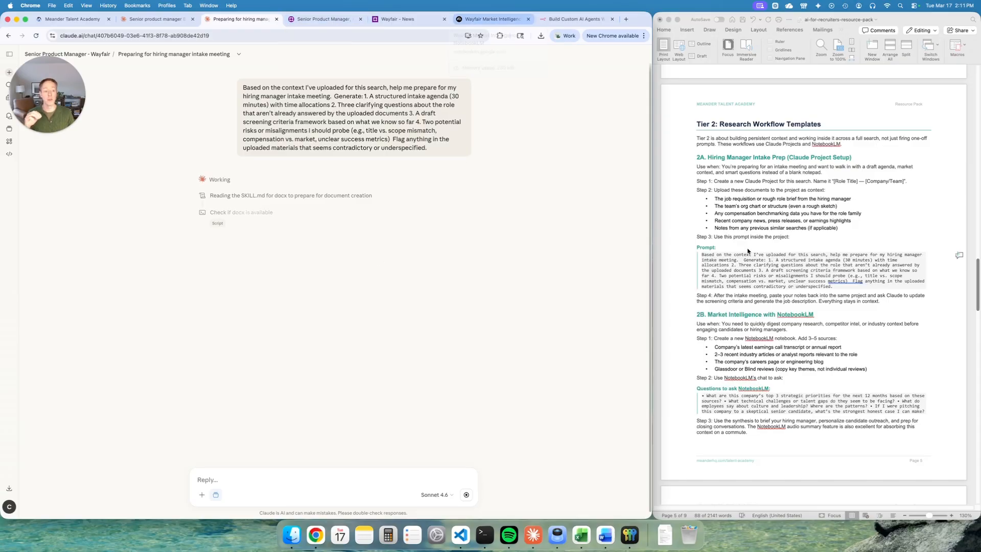
# Open the Wayfair Market Intelligence notebook in NotebookLM and locate the 2B questions to ask in the resource pack
pyautogui.scroll(-1, 749, 256)
pyautogui.moveTo(701, 242); pyautogui.dragTo(807, 372)
pyautogui.scroll(-2, 787, 336)
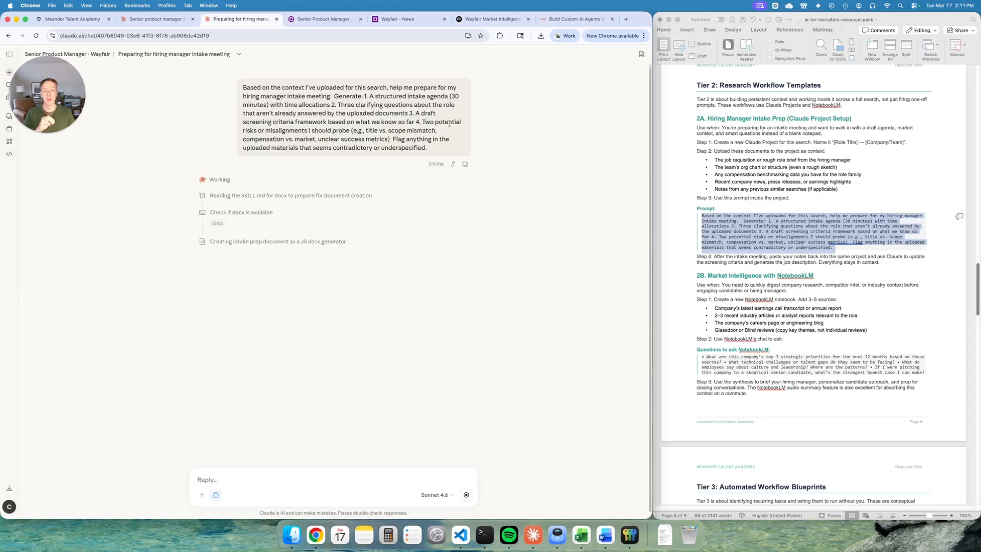
pyautogui.click(491, 19)
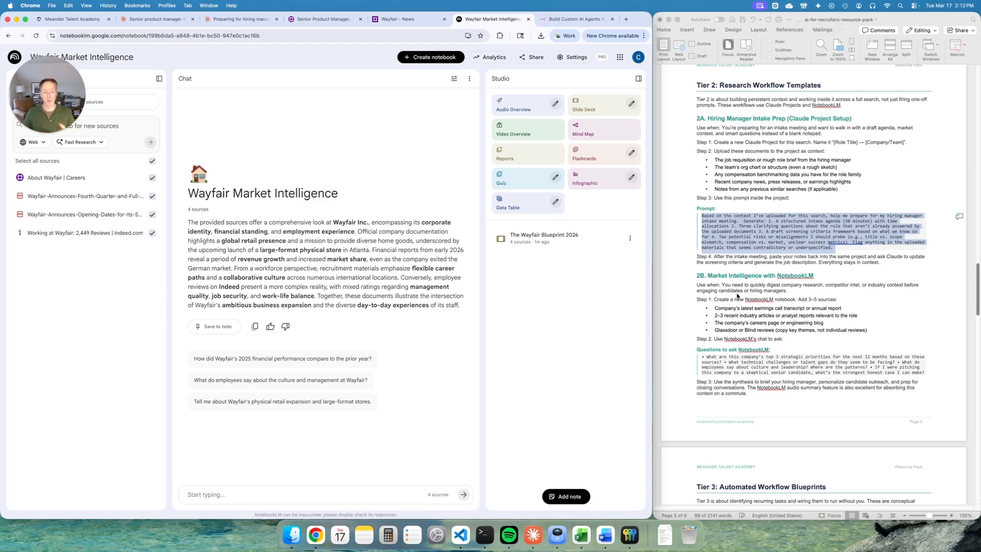
pyautogui.scroll(-5, 735, 286)
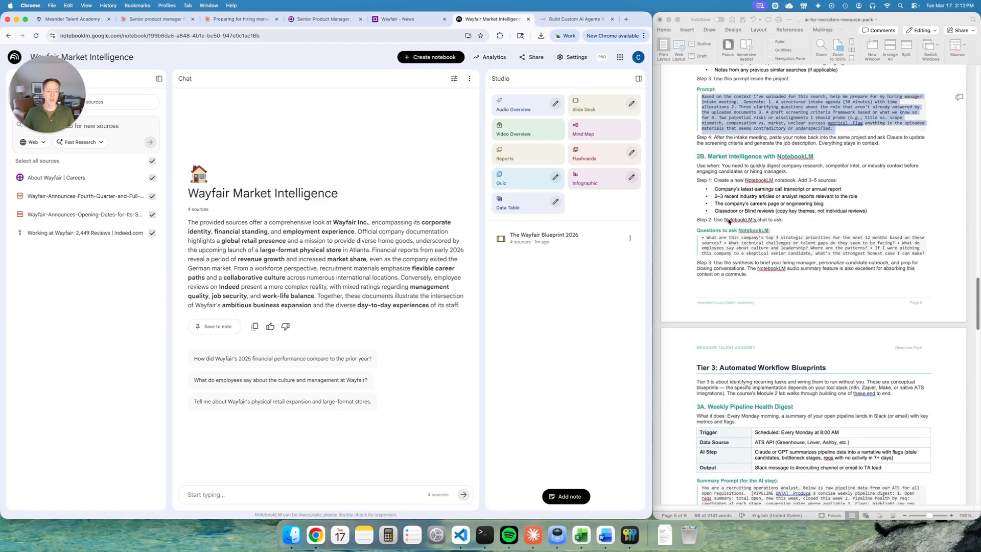
pyautogui.scroll(1, 741, 220)
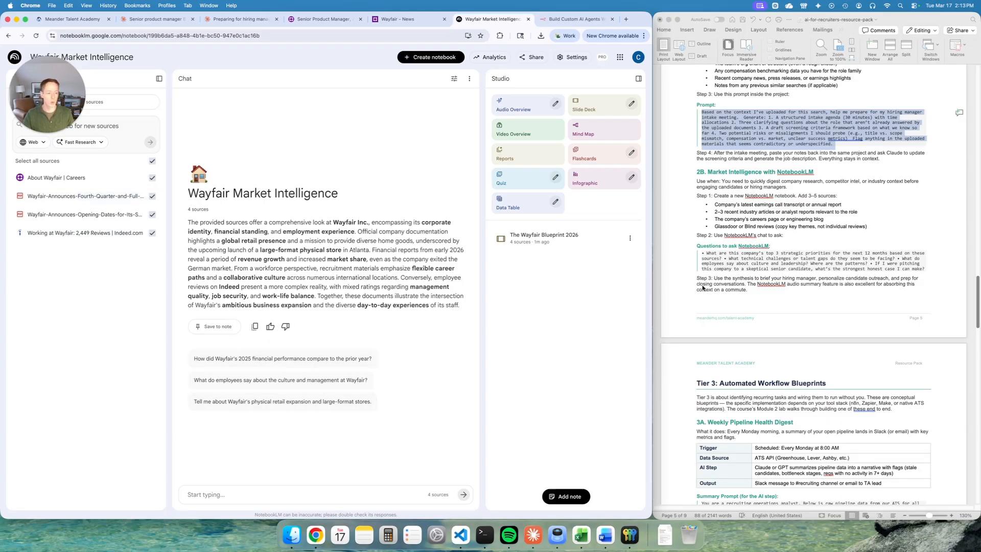
# Copy the 2B questions on strategic priorities, talent gaps, culture and candidate pitch into the NotebookLM chat and send them
pyautogui.click(702, 253)
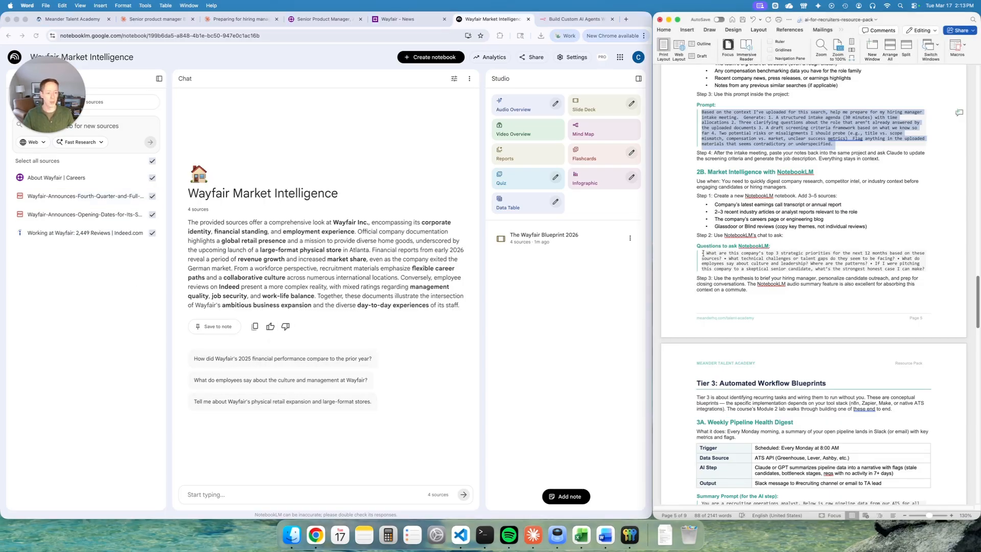
pyautogui.moveTo(702, 252); pyautogui.dragTo(925, 268)
pyautogui.press('super+c')
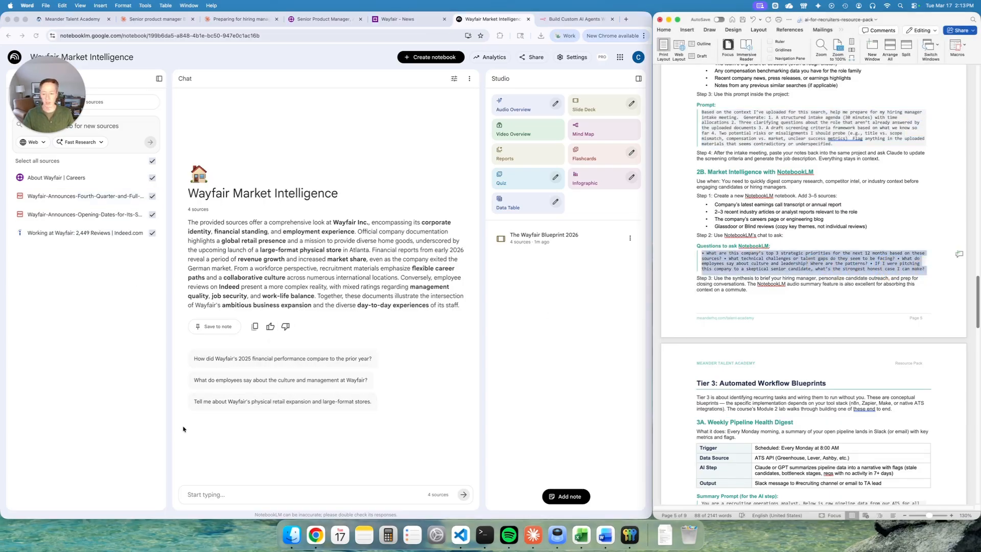
pyautogui.click(253, 495)
pyautogui.press('super+v')
pyautogui.press('Return')
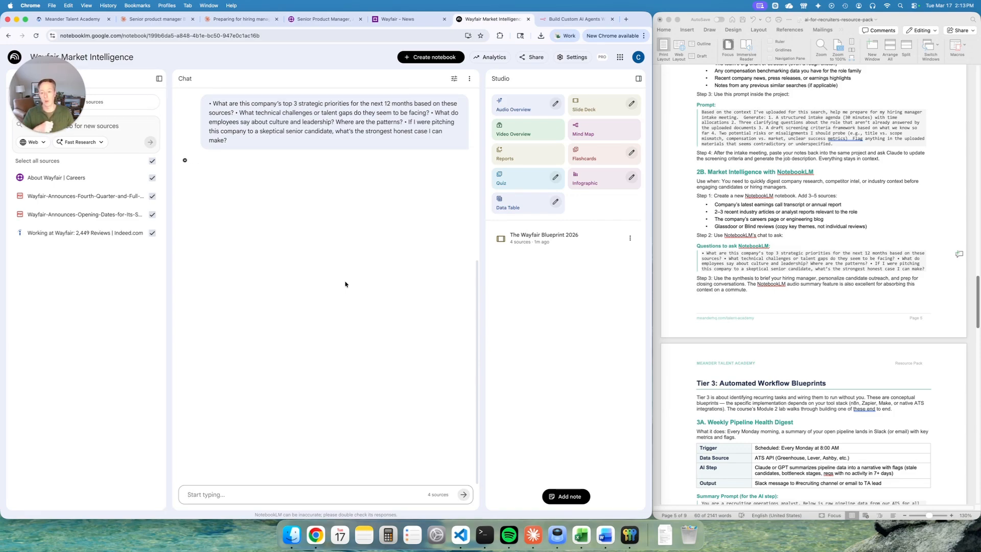
# Check the Claude intake chat, then examine NotebookLM's answer on Wayfair's priorities, talent gaps, employee sentiment and candidate pitch
pyautogui.click(239, 20)
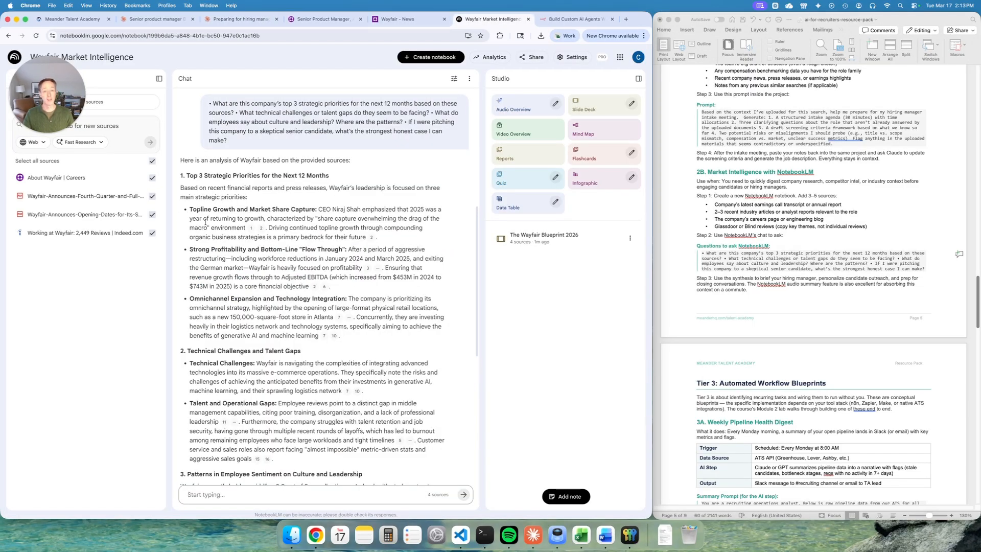
pyautogui.scroll(-8, 273, 260)
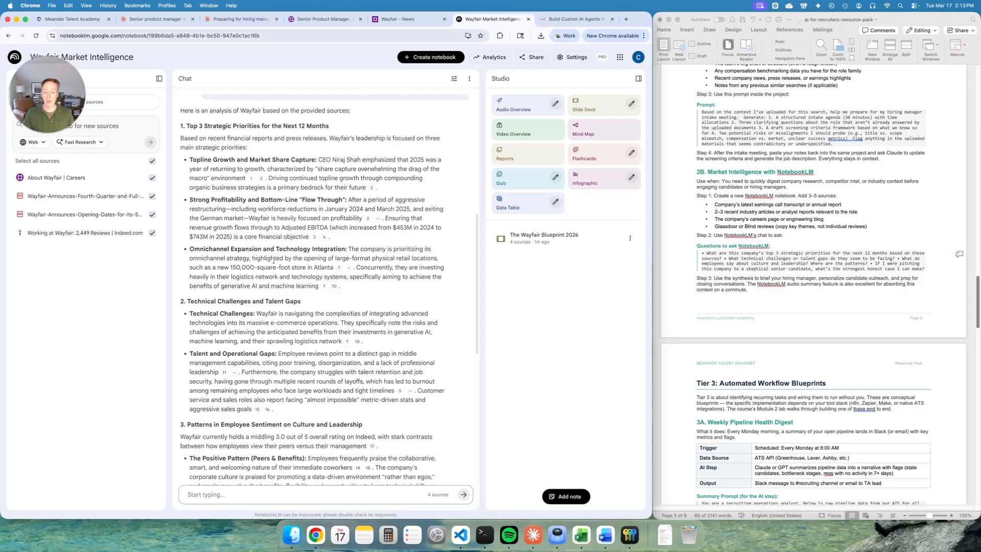
pyautogui.scroll(-3, 307, 286)
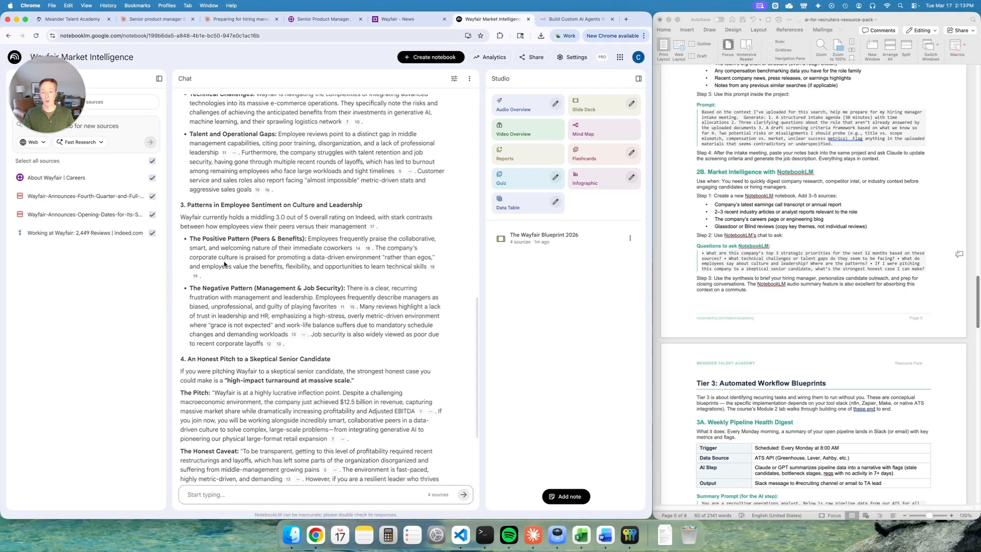
pyautogui.scroll(-2, 335, 217)
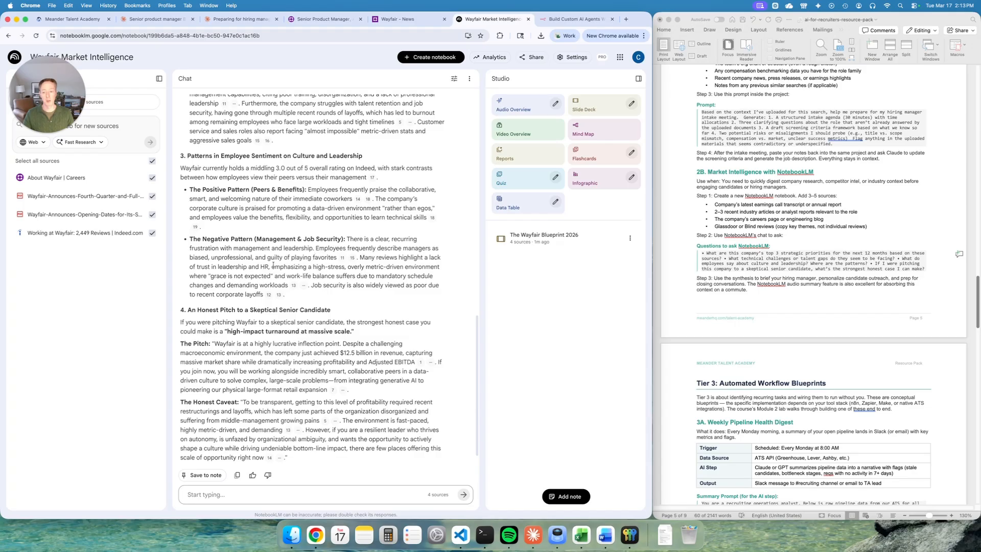
pyautogui.scroll(-2, 273, 265)
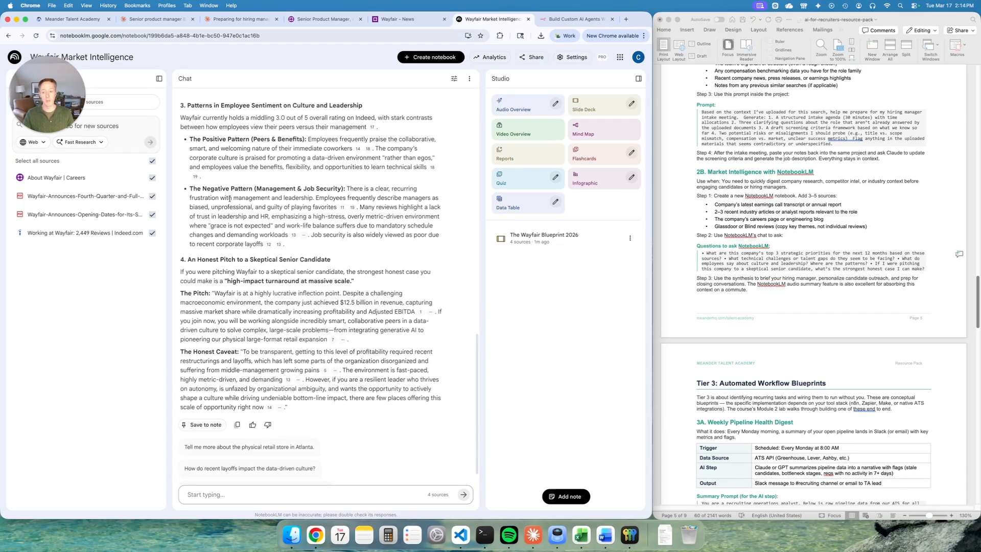
pyautogui.scroll(-1, 183, 245)
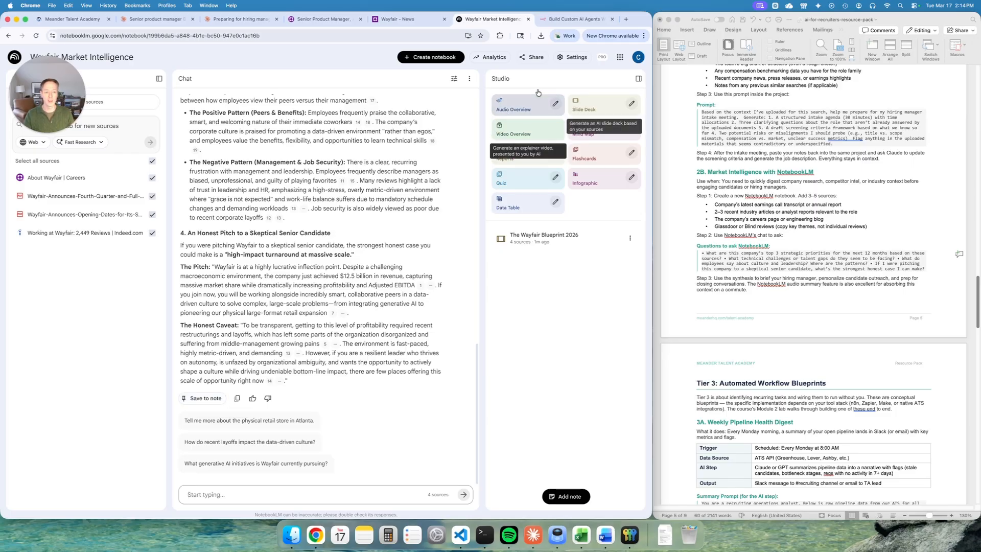
# Open The Wayfair Blueprint 2026 slide deck enlarged, examine slides 2 to 5 and the closing slide 12, and close it
pyautogui.click(544, 241)
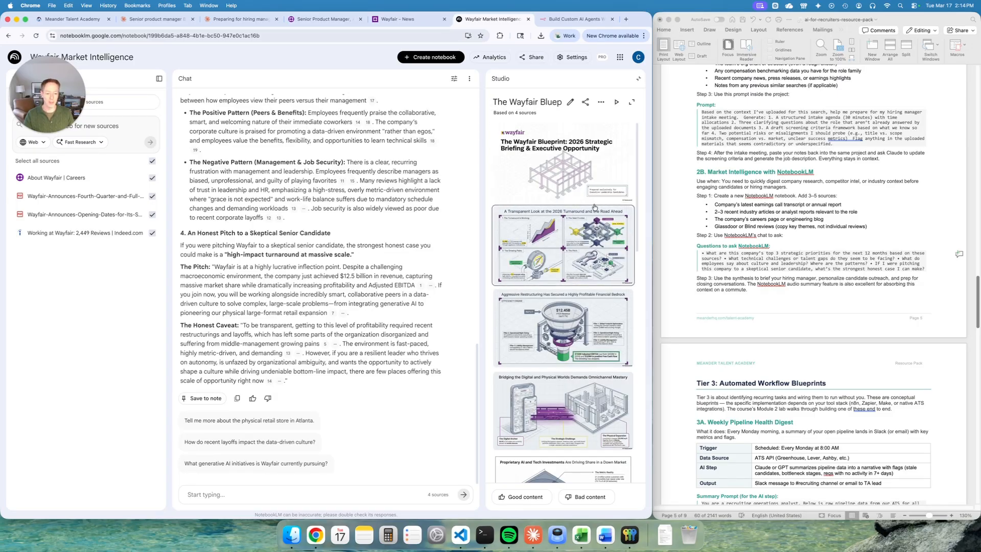
pyautogui.click(632, 102)
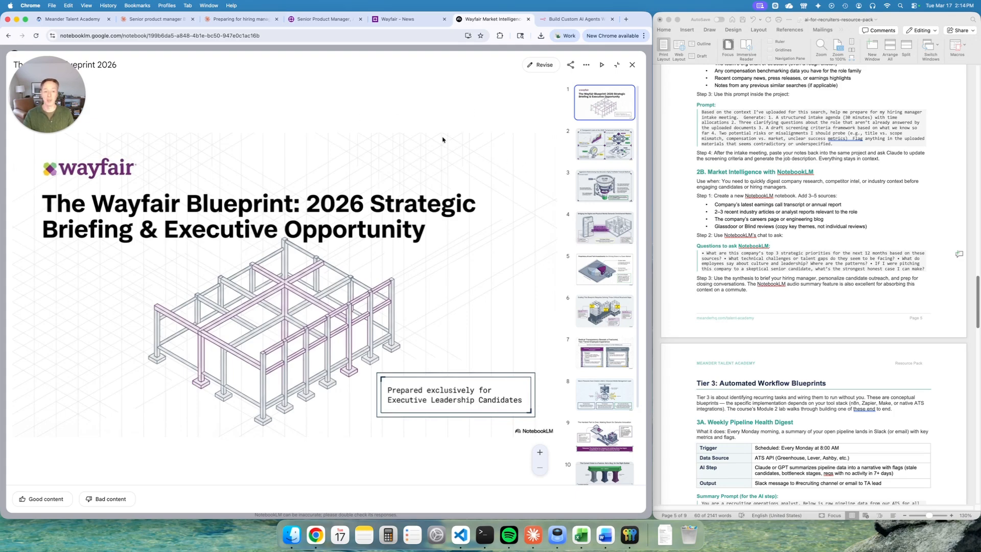
pyautogui.click(588, 145)
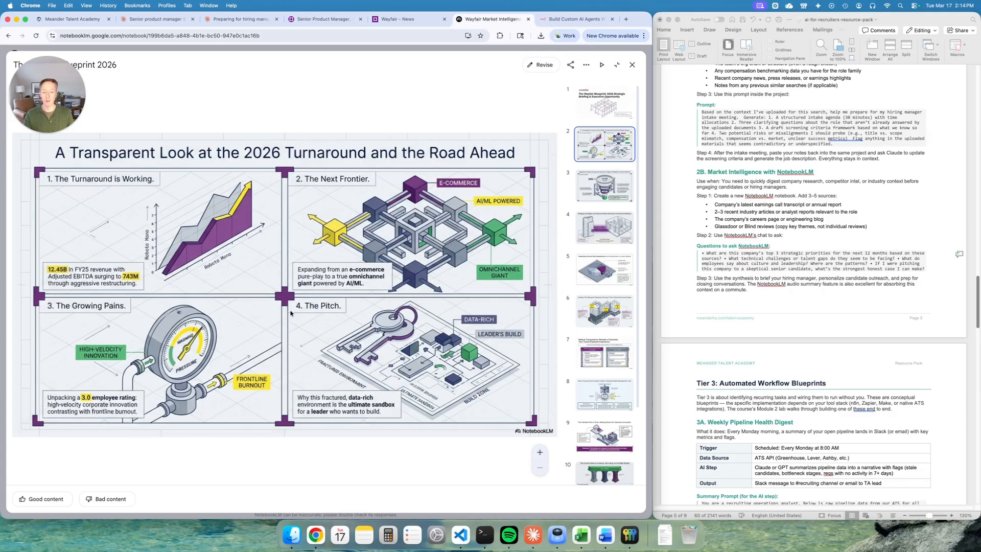
pyautogui.click(618, 171)
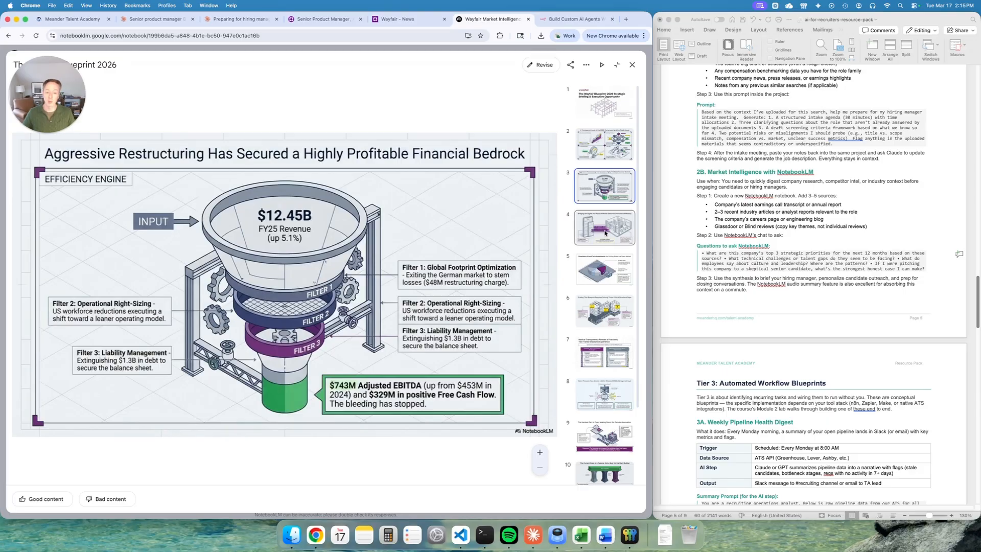
pyautogui.click(605, 231)
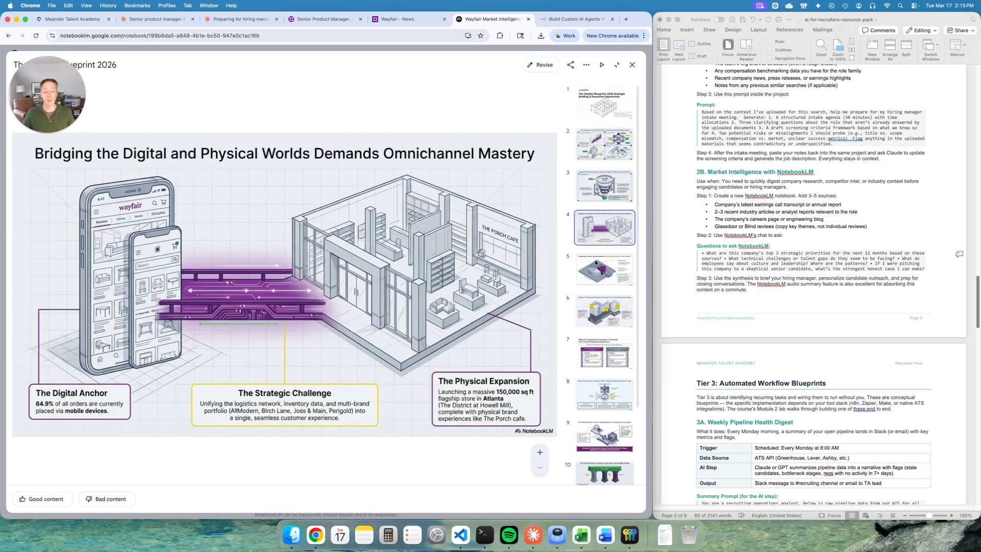
pyautogui.click(614, 275)
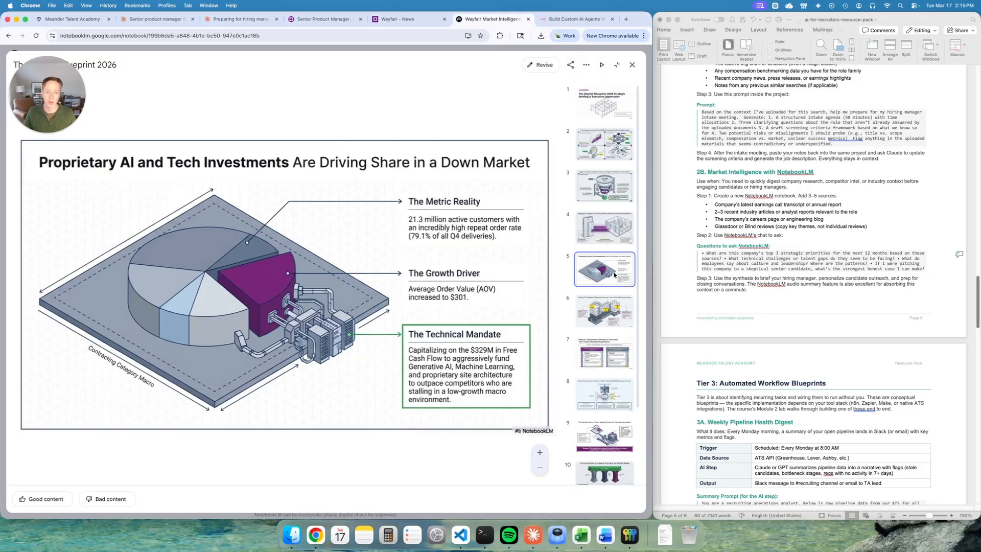
pyautogui.scroll(-3, 602, 379)
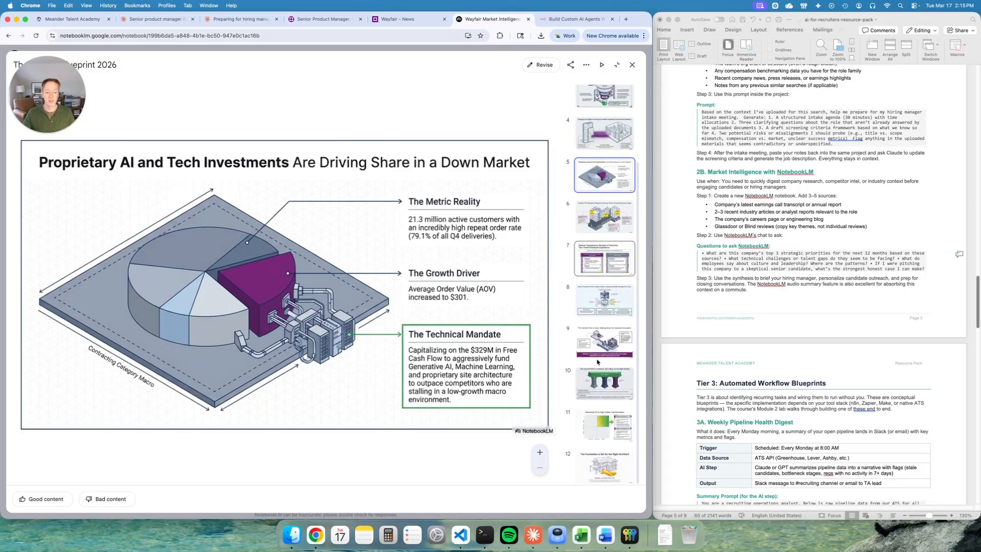
pyautogui.click(589, 460)
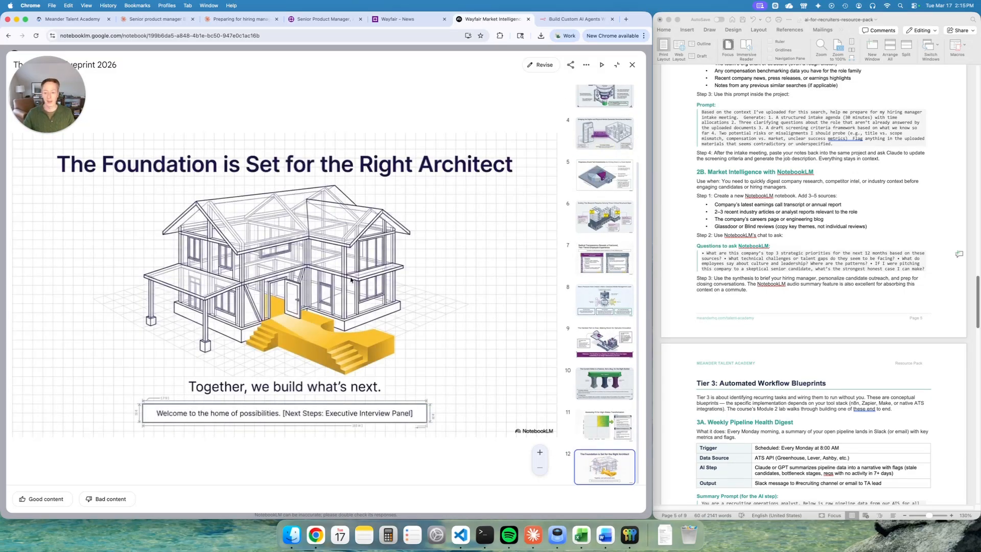
pyautogui.click(632, 65)
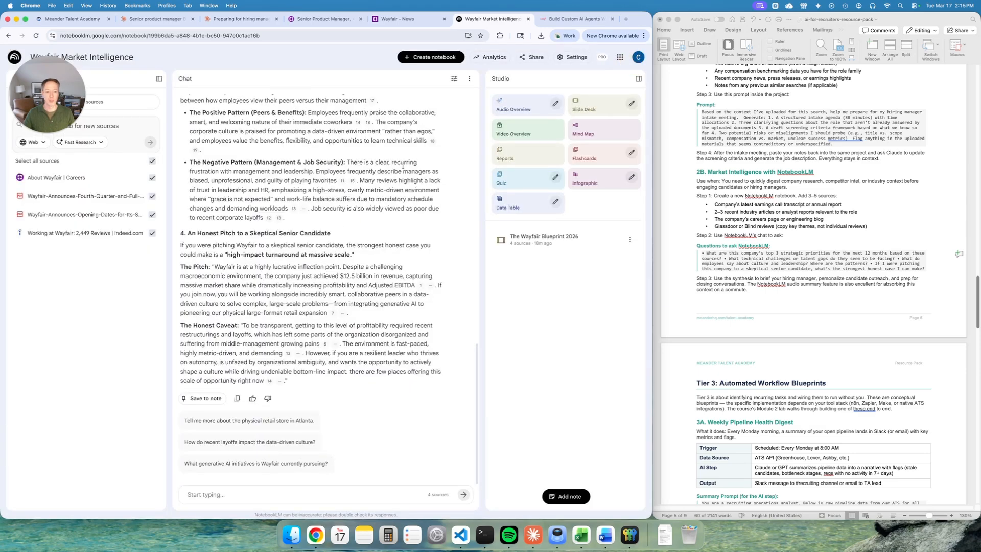
# Generate an Audio Overview from the notebook's sources and check its customization options without changing them
pyautogui.click(508, 105)
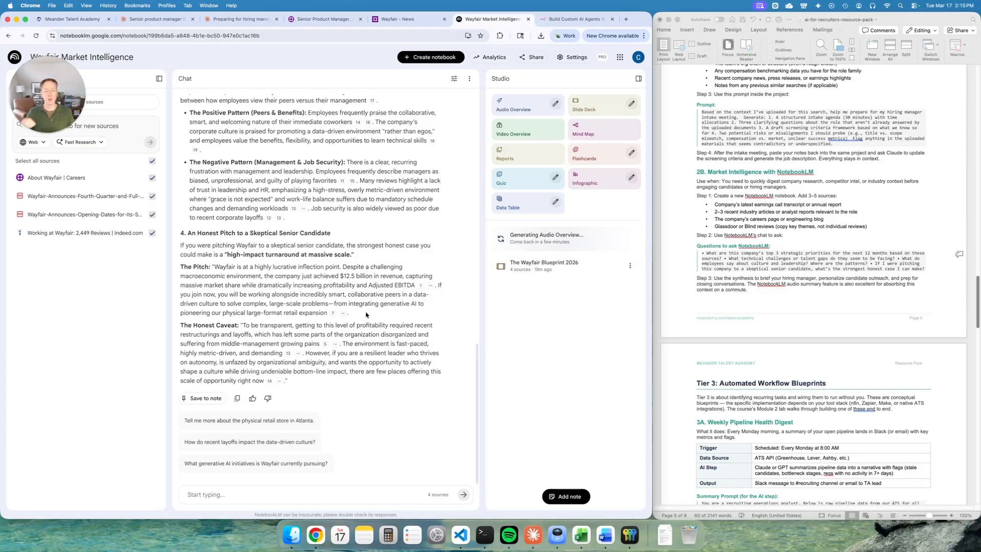
pyautogui.click(556, 104)
pyautogui.click(218, 344)
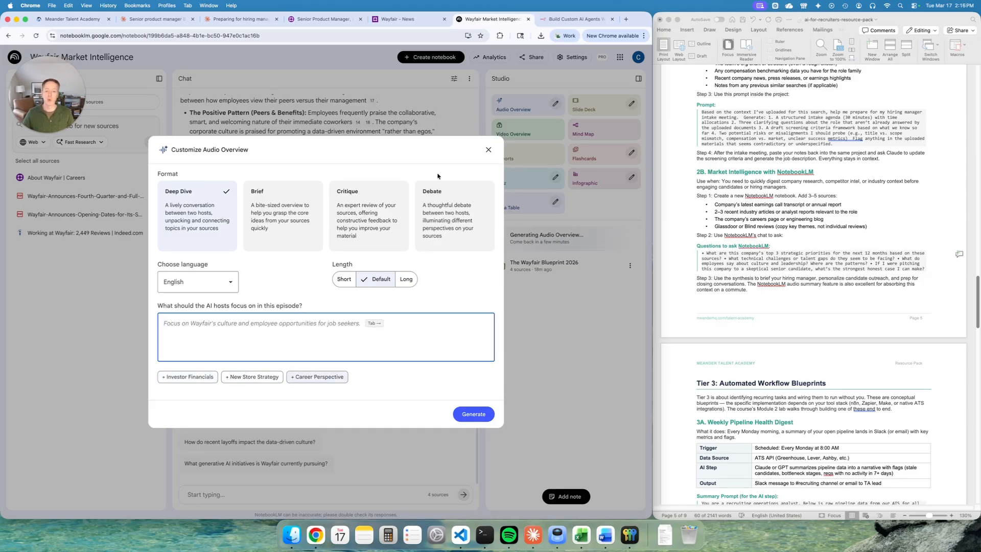
pyautogui.click(489, 150)
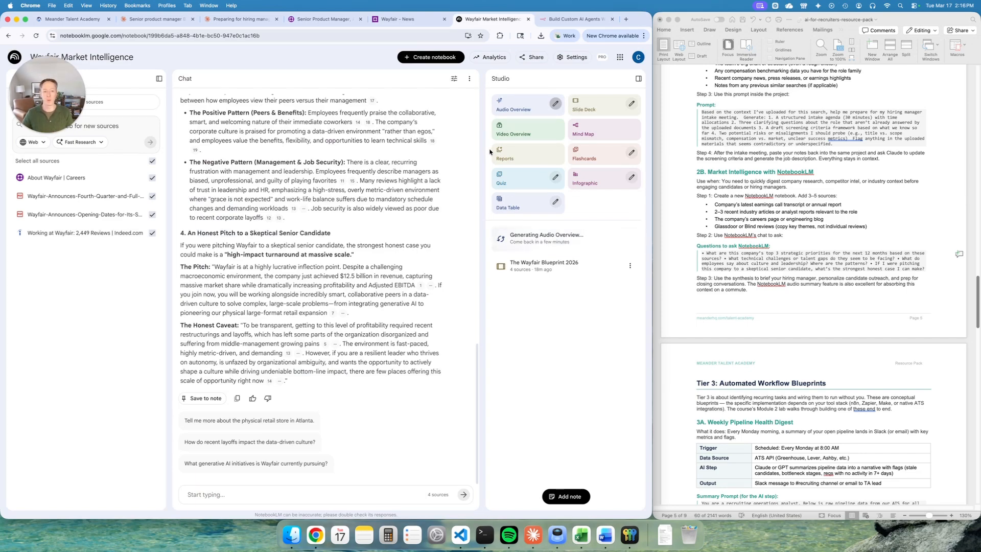
# Switch to the Claude intake chat and examine the Hiring Manager Intake Prep document's agenda, clarifying questions and screening criteria
pyautogui.click(222, 20)
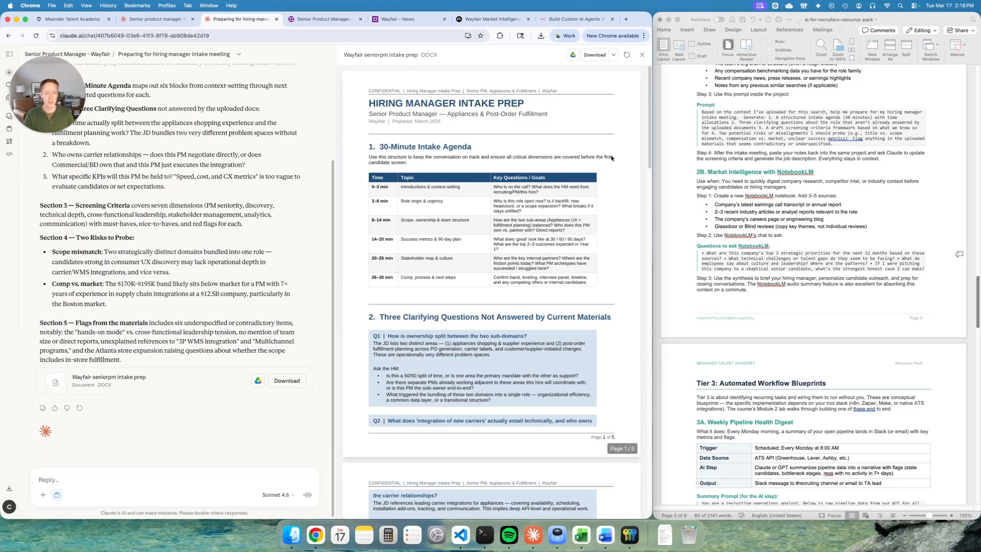
pyautogui.scroll(-5, 611, 158)
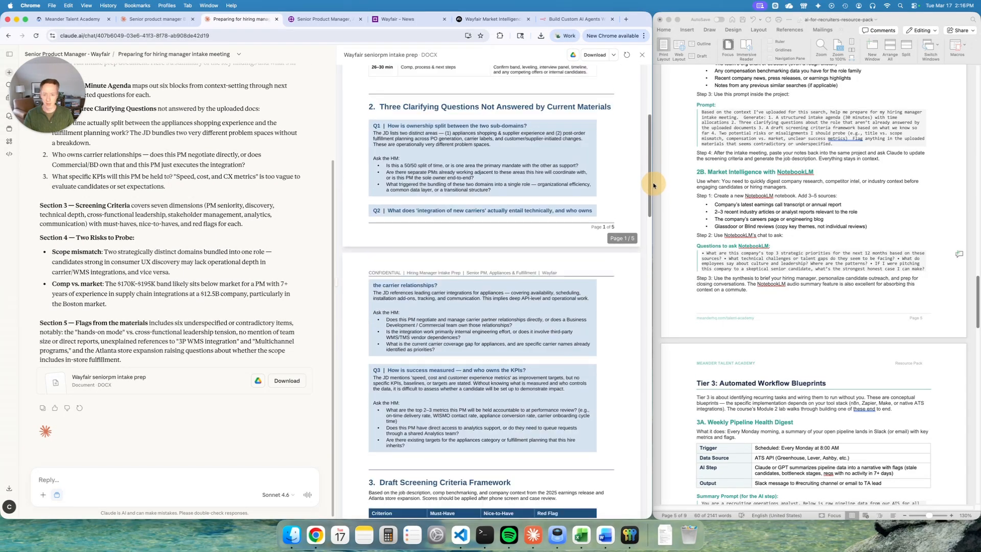
pyautogui.moveTo(652, 185); pyautogui.dragTo(650, 97)
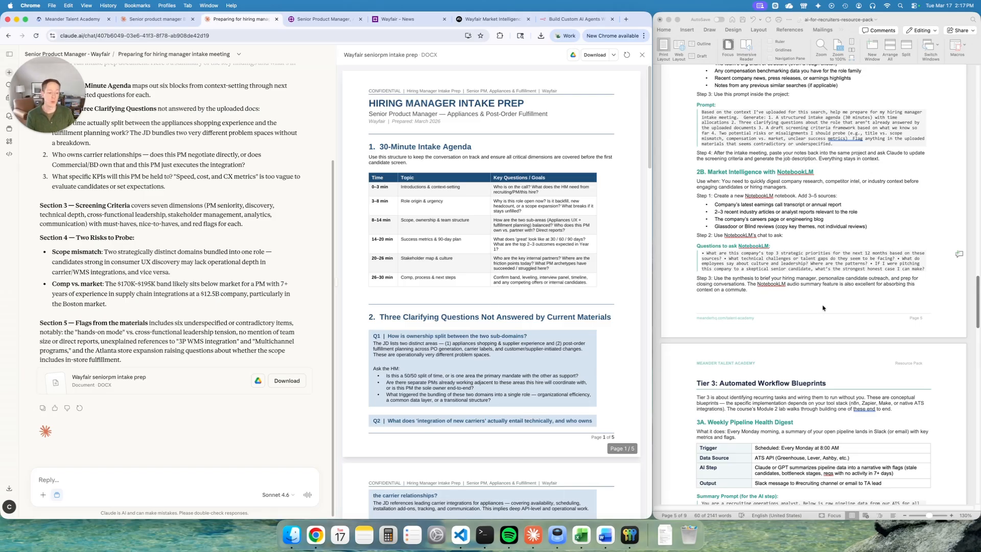
# Revisit the 2A and 2B workflows in the Word resource pack and go on to Tier 3: Automated Workflow Blueprints
pyautogui.tripleClick(746, 259)
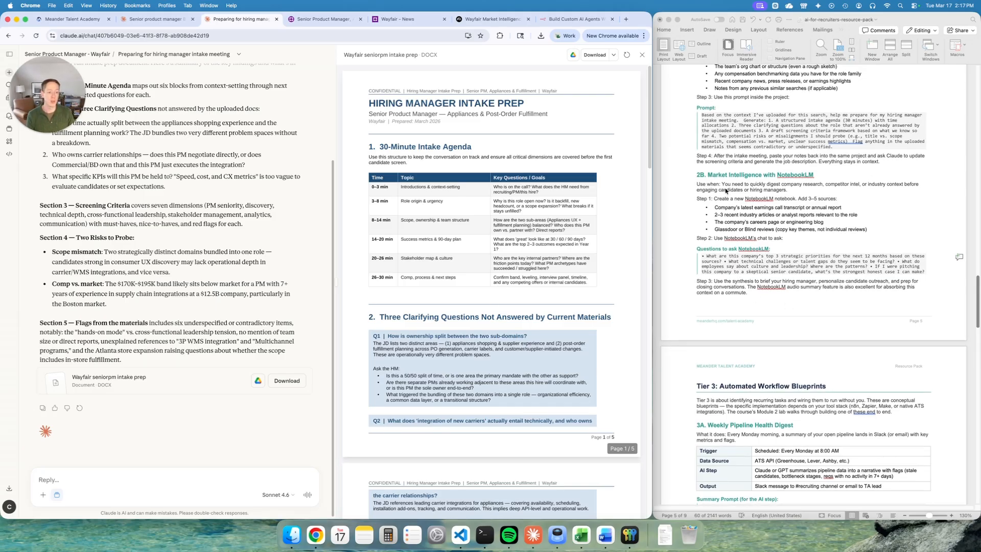
pyautogui.scroll(2, 751, 235)
pyautogui.click(844, 207)
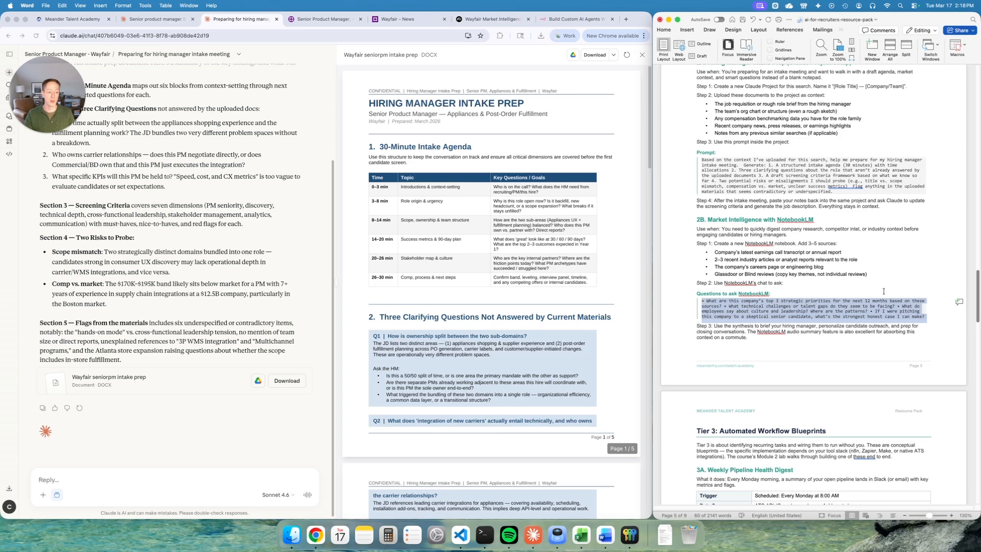
pyautogui.scroll(-10, 884, 291)
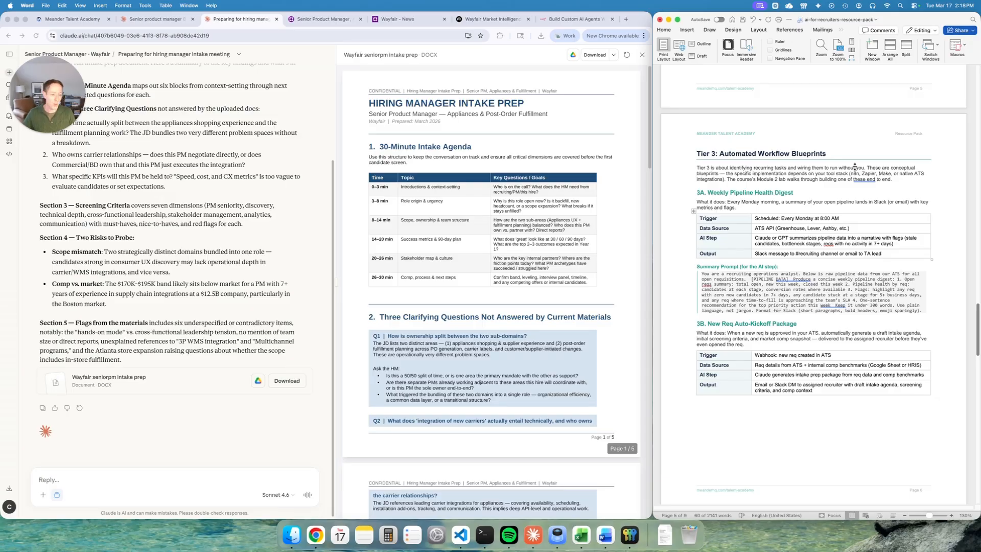
# Bring up the n8n AI agents page and read the 3A and 3B blueprints through to the Company Culture One-Pager sample
pyautogui.click(572, 20)
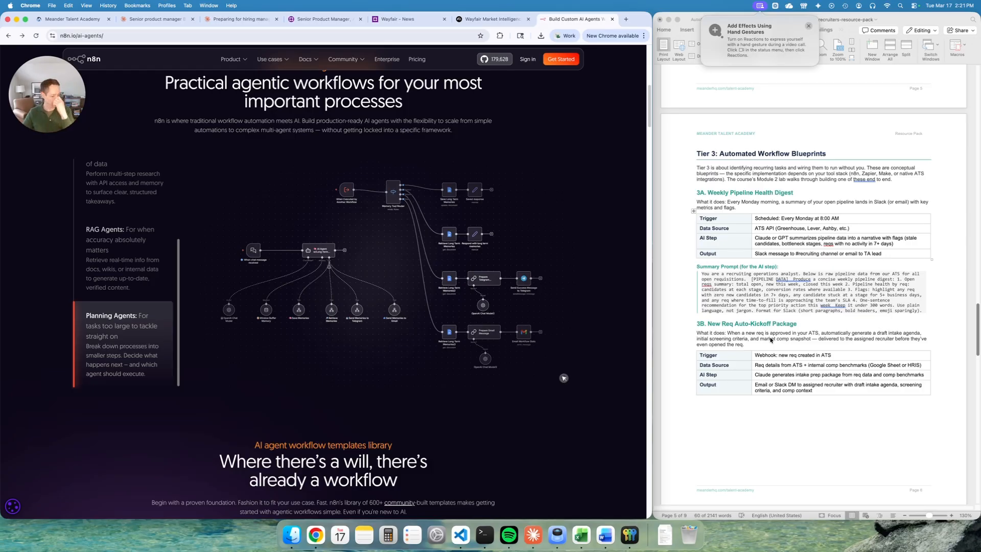
pyautogui.scroll(-2, 770, 340)
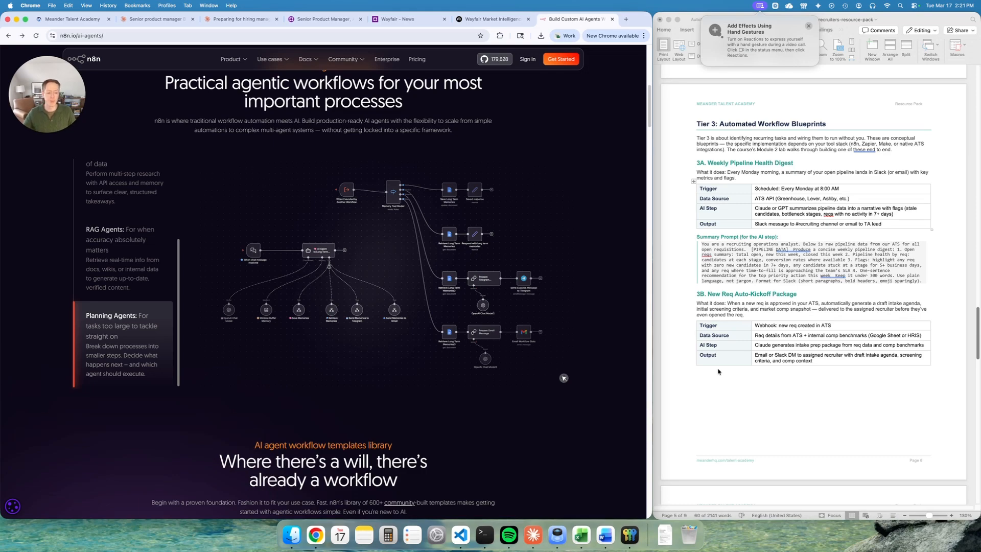
pyautogui.scroll(-5, 718, 372)
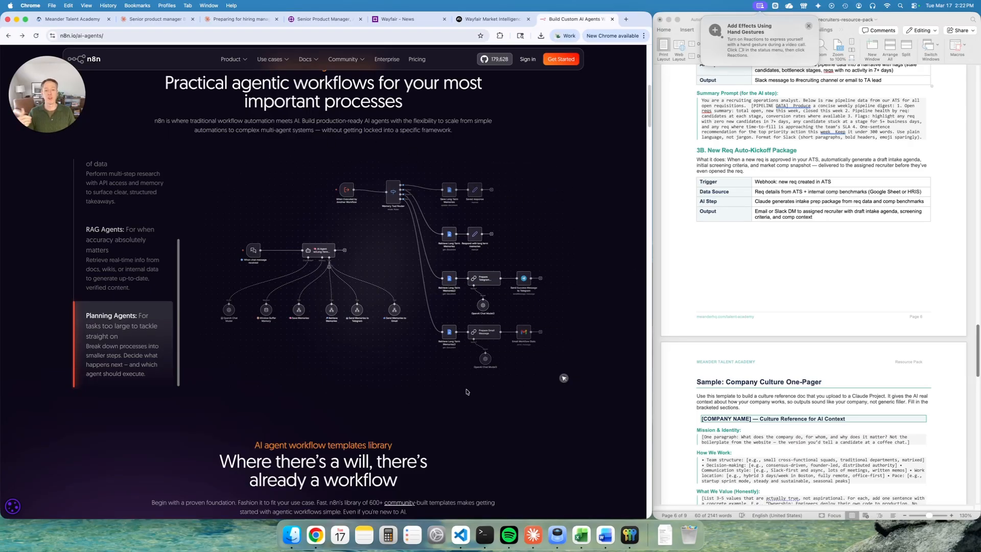
# Return to the Meander Talent Academy site and open its course catalog
pyautogui.click(69, 20)
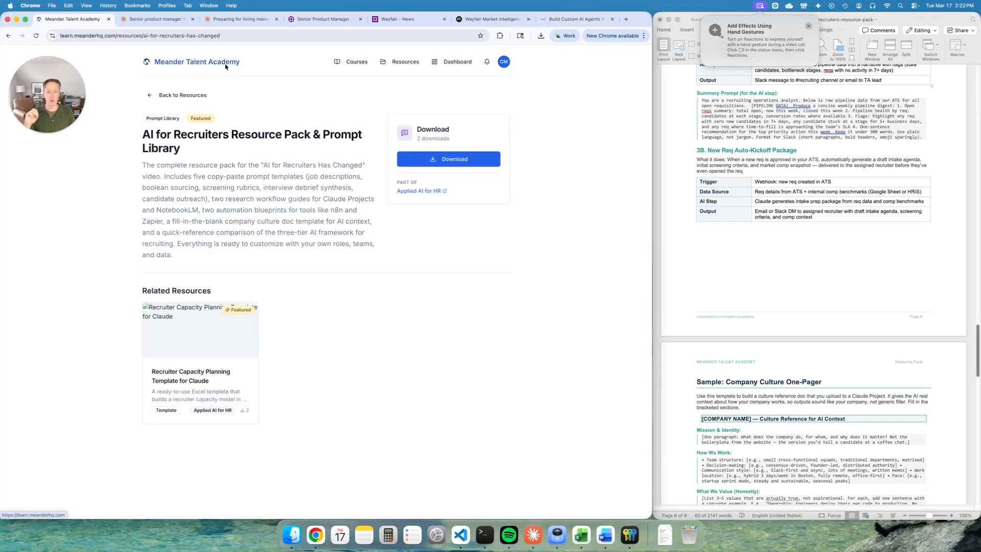
pyautogui.click(366, 61)
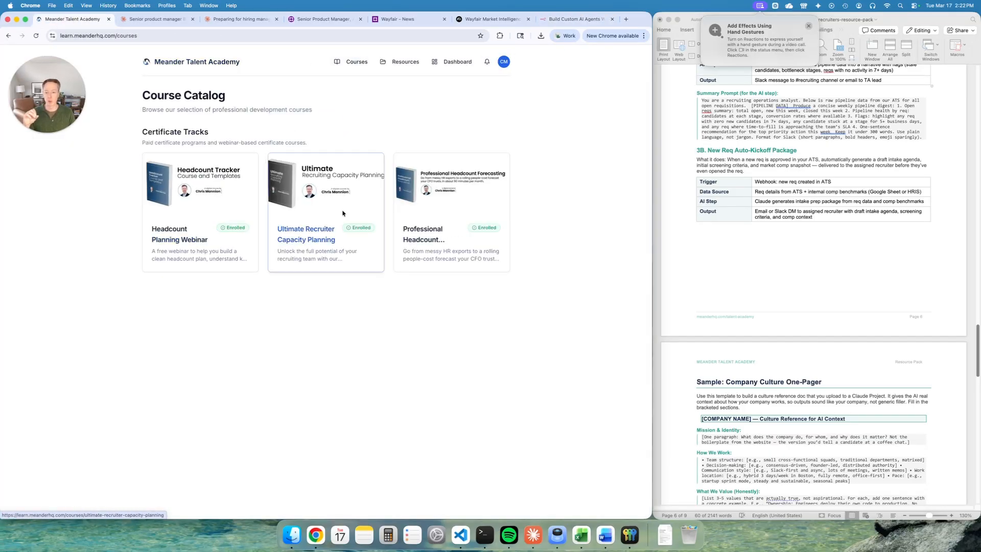